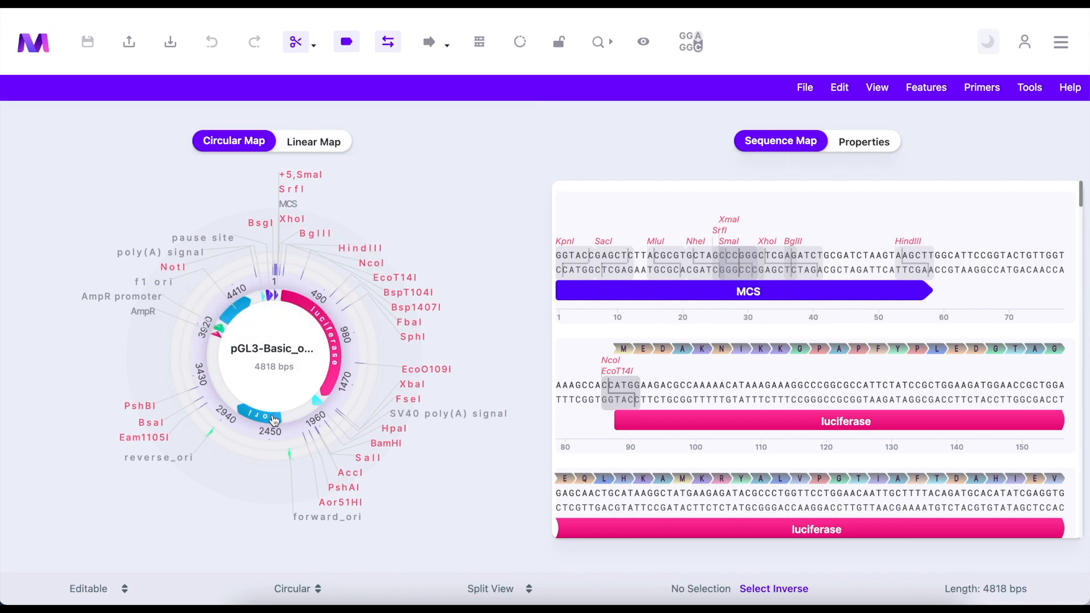
Select the ori feature on the plasmid map and examine its sequence along with the forward_ori and reverse_ori primer sites.
mouse_move(267, 423)
click(269, 421)
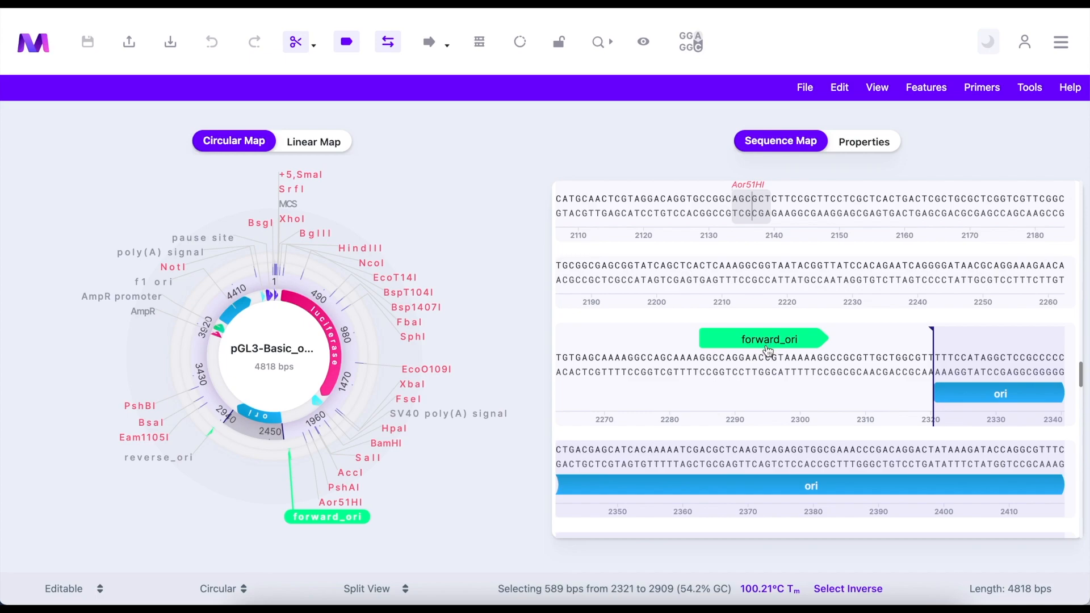
scroll(830, 374, down, 10)
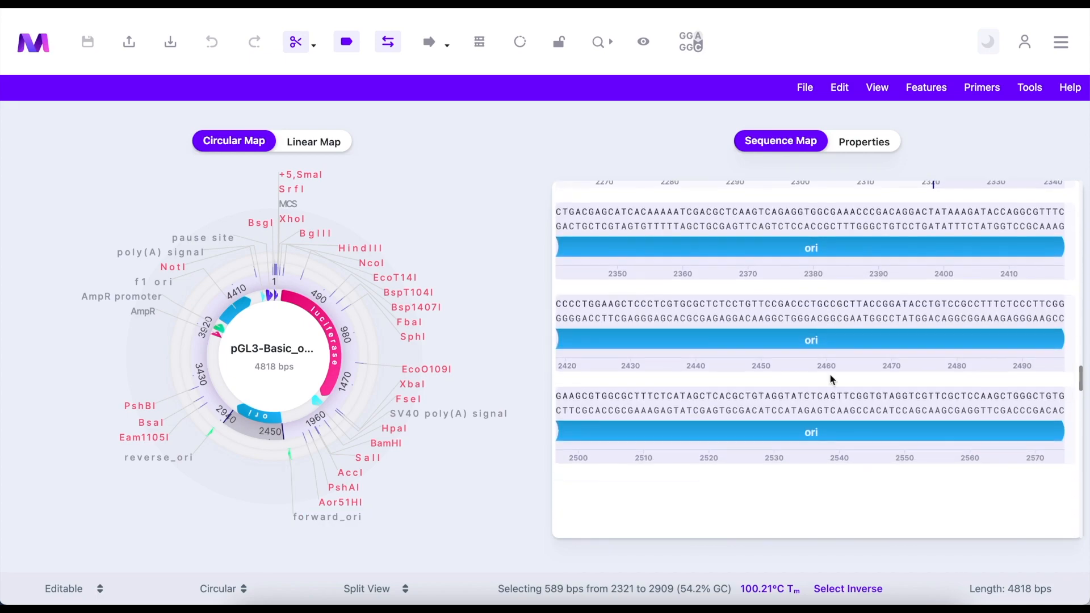
scroll(830, 374, down, 5)
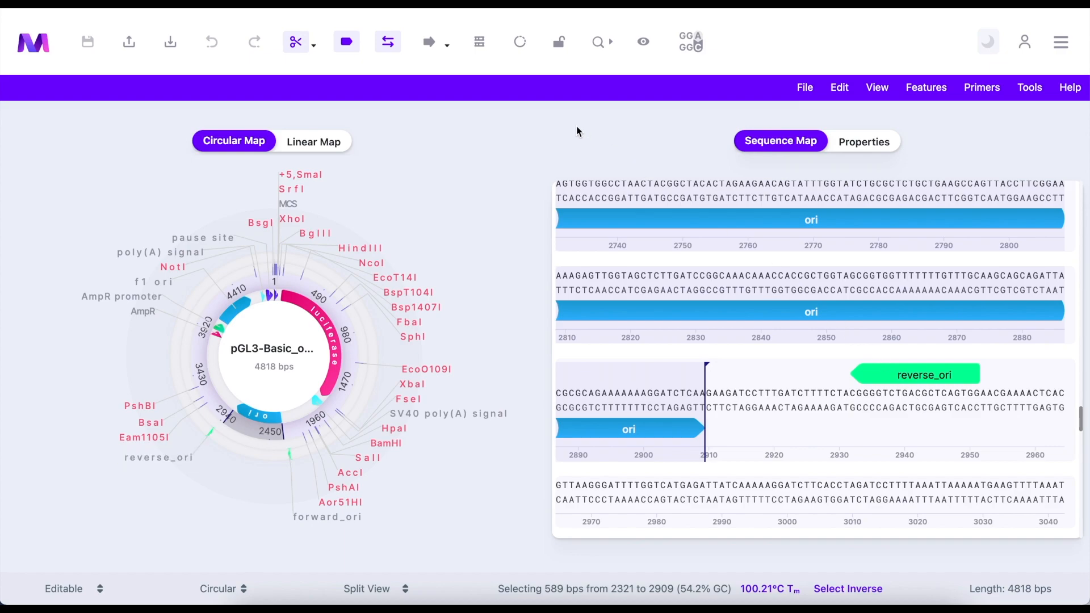
Open the PCR tool for the pGL3-Basic_ori_primers template and look over its primer and confirmation sections.
click(1025, 89)
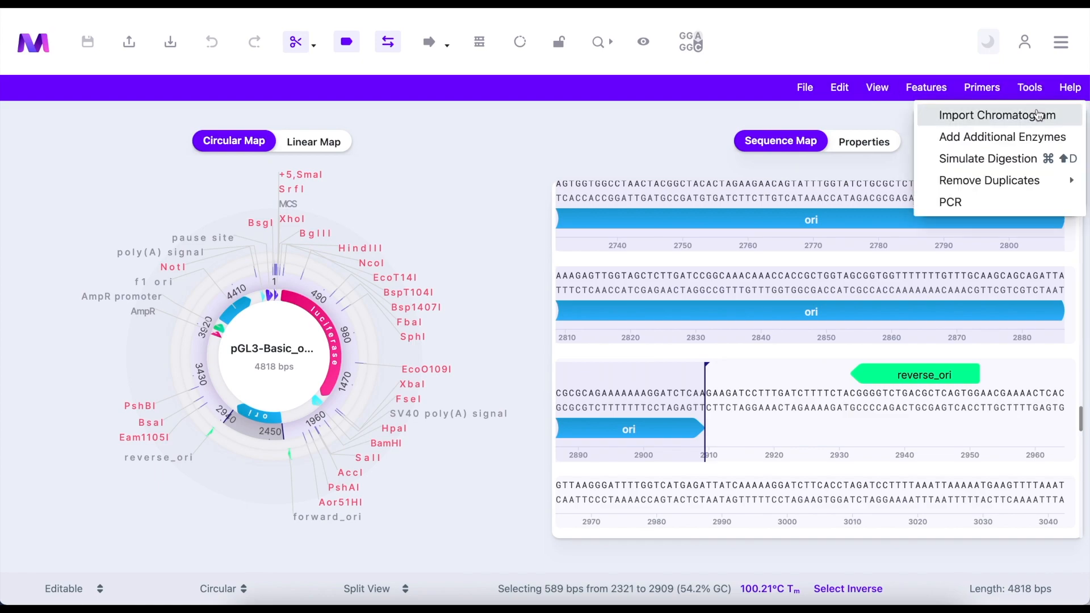
click(993, 211)
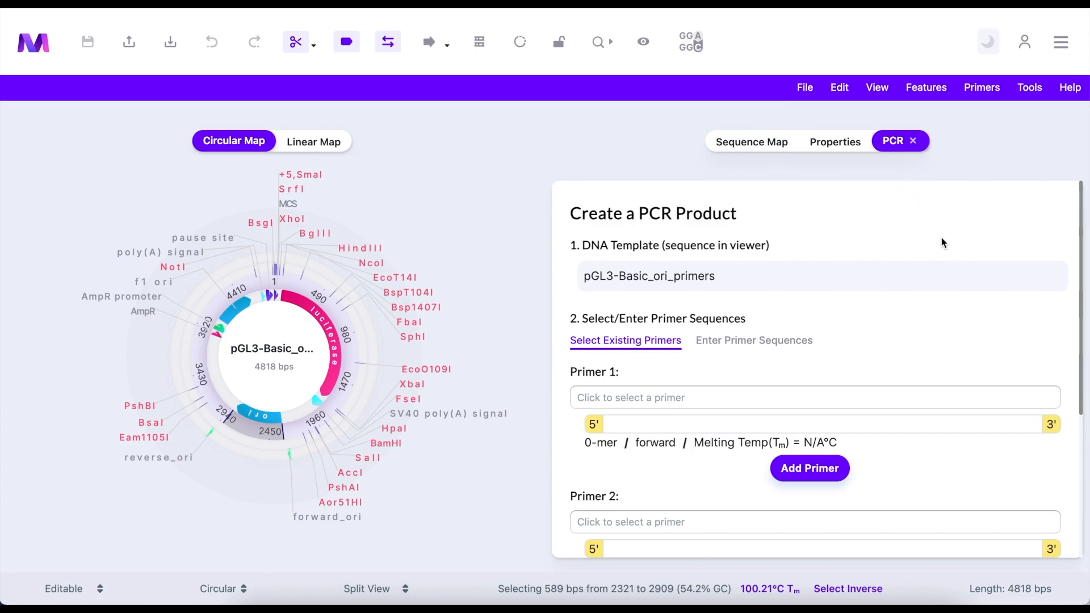
scroll(940, 243, down, 4)
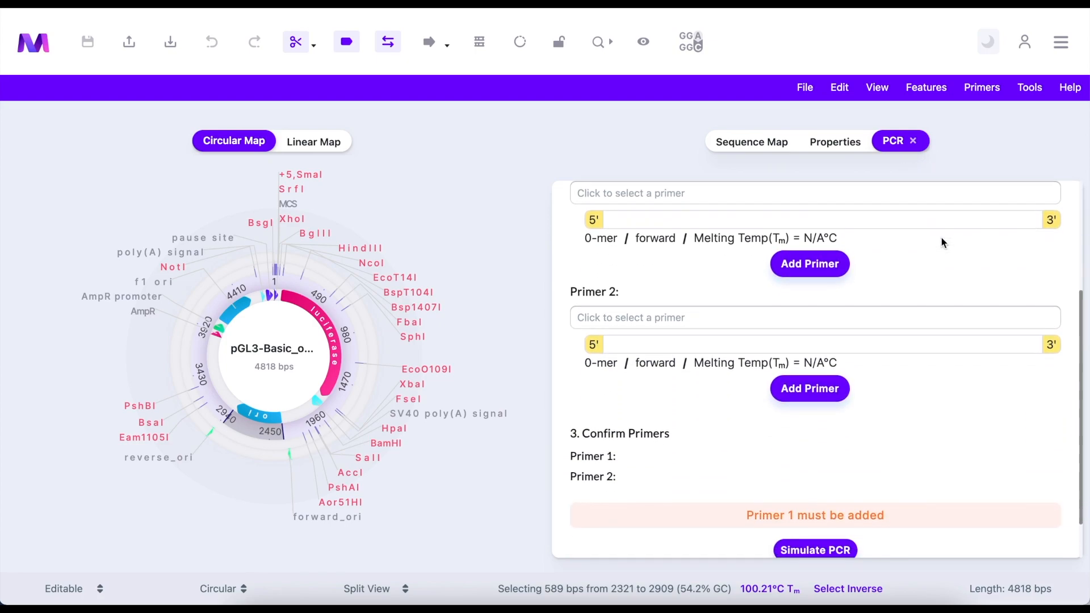
scroll(942, 243, up, 5)
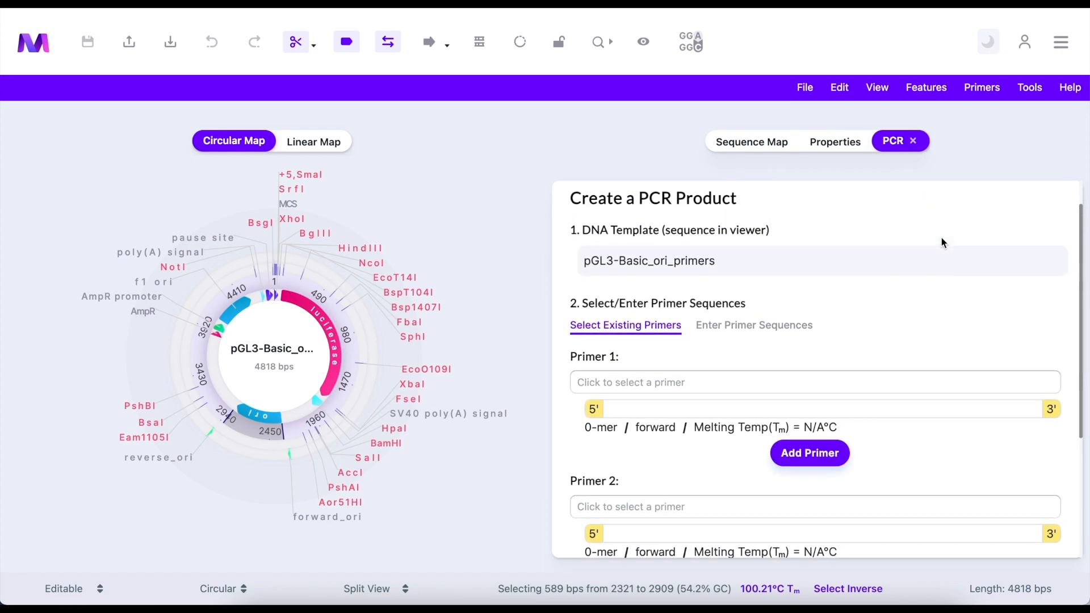
scroll(940, 241, up, 1)
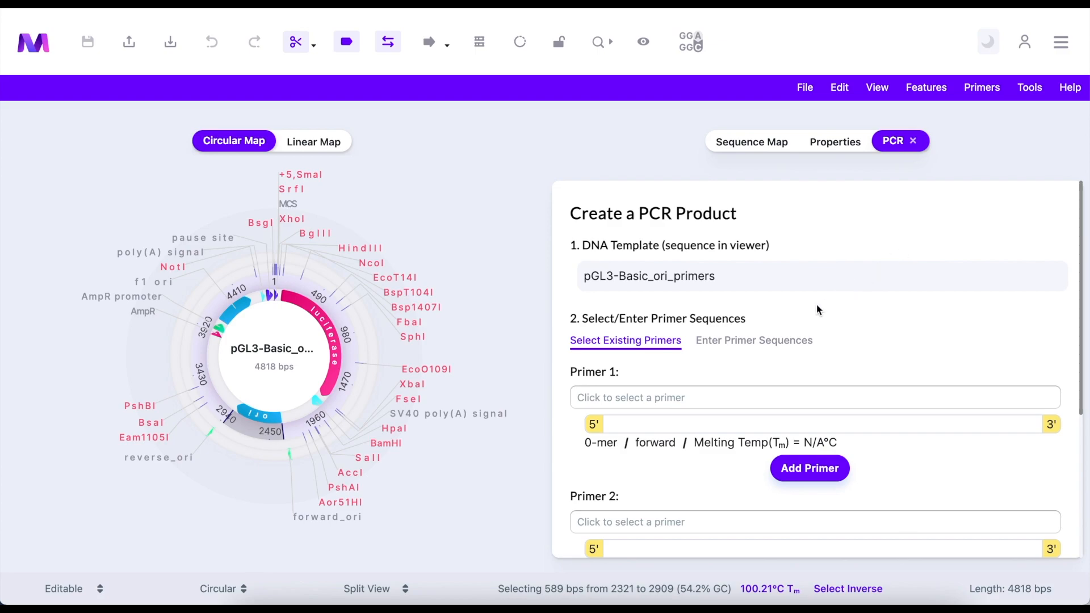
Enter a custom Primer 1 named "test" with the sequence actgg.
click(755, 343)
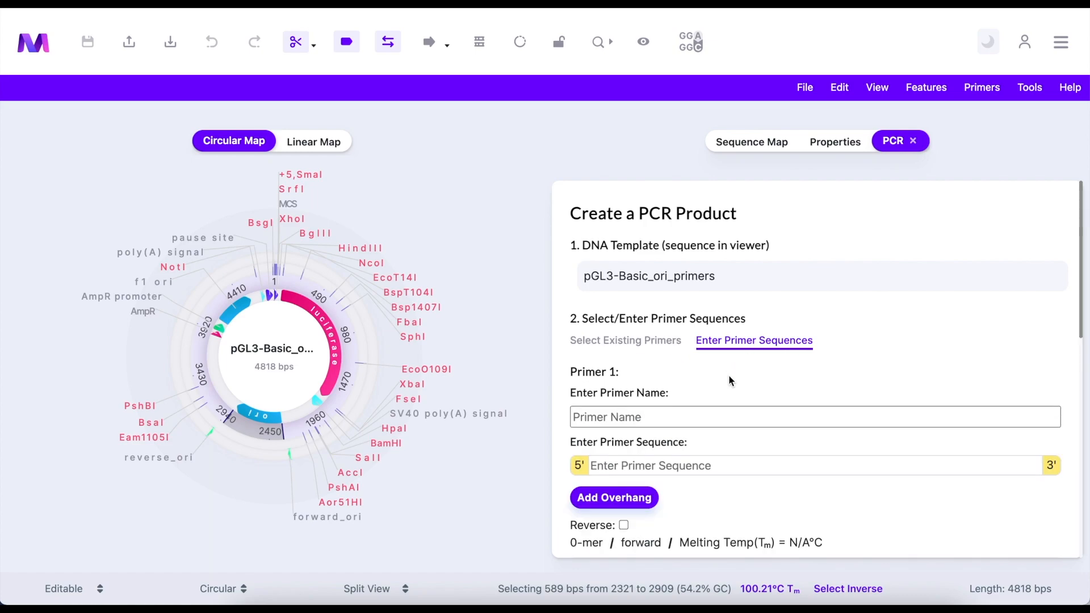
click(713, 416)
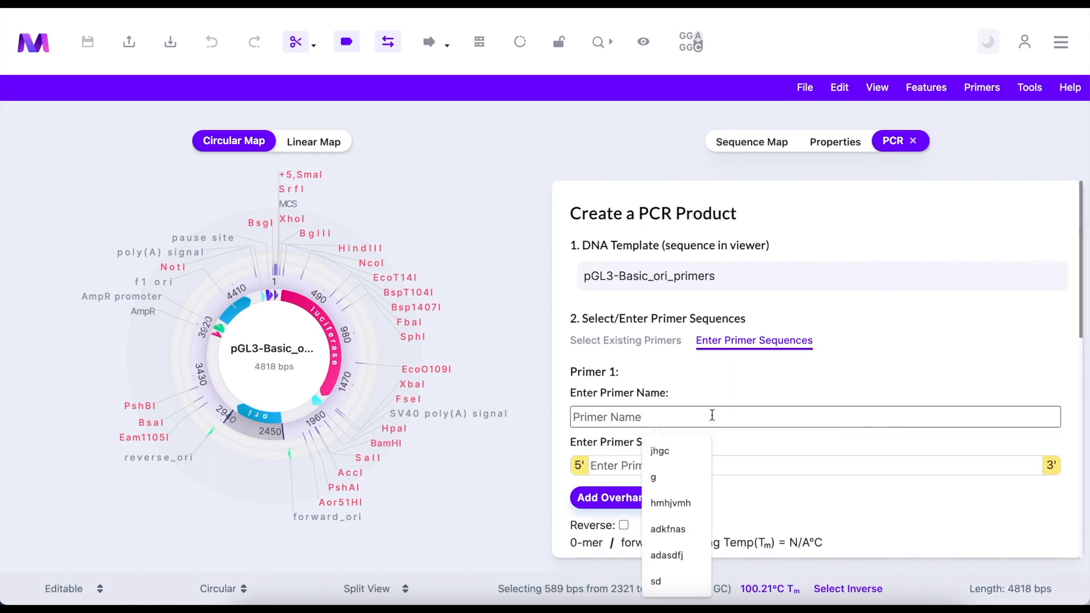
text(test)
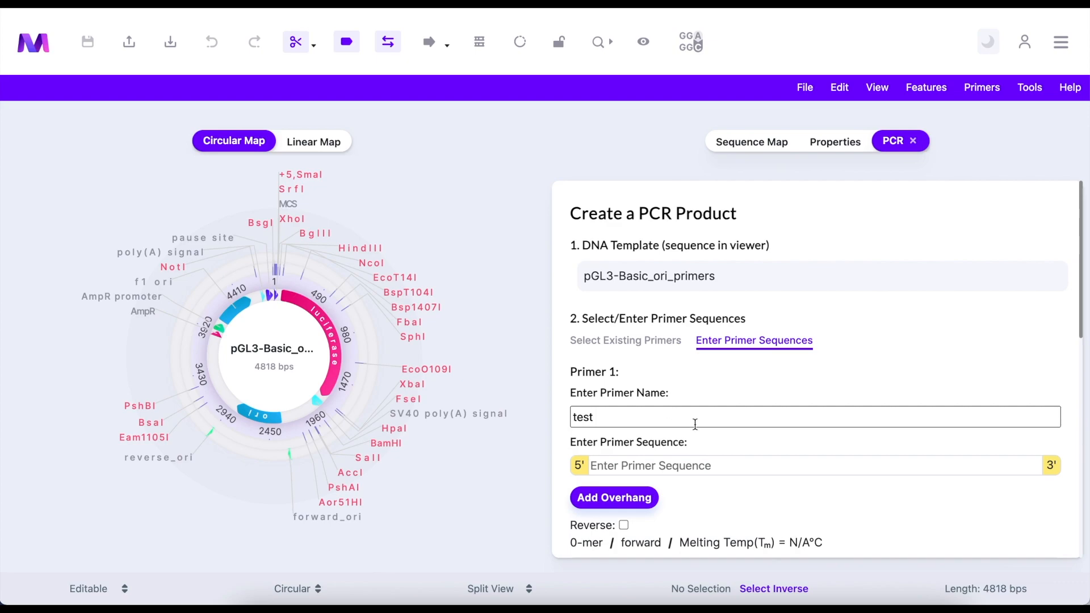
click(699, 463)
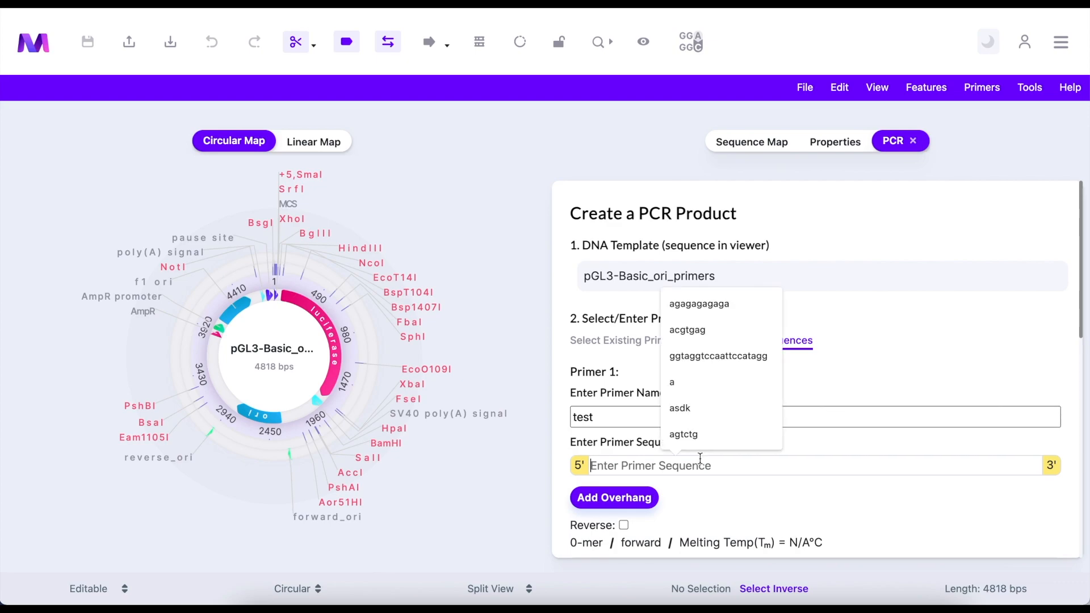
text(actg)
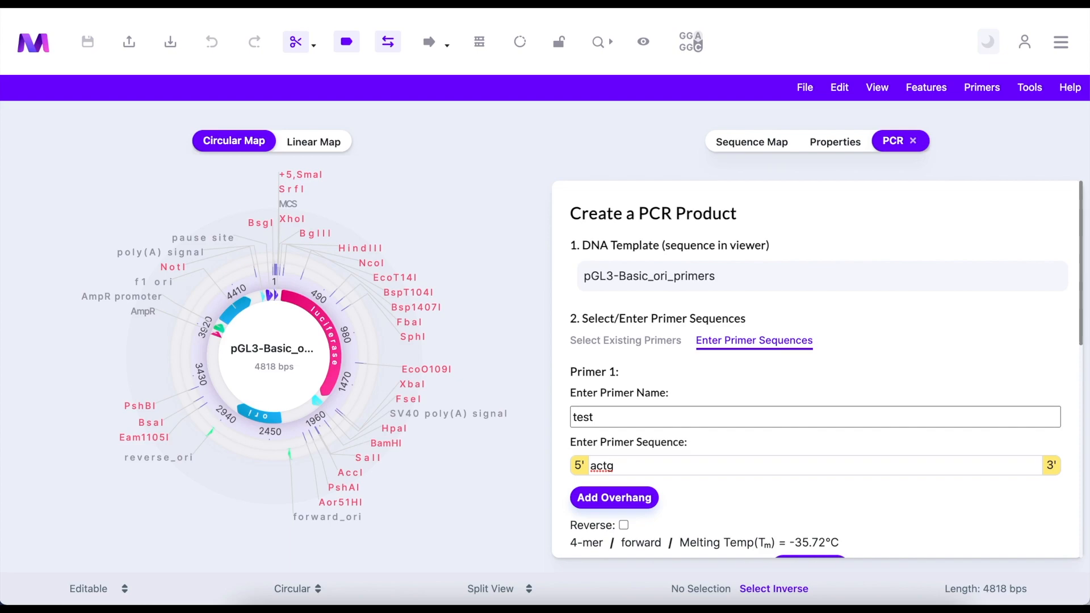
text(ggg)
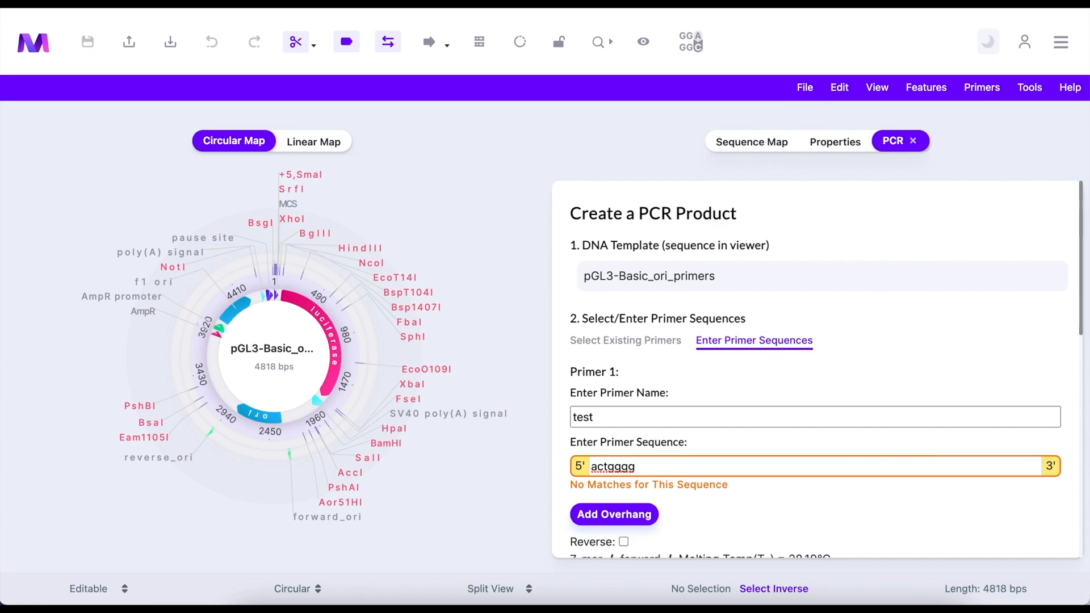
key(BackSpace)
key(BackSpace)
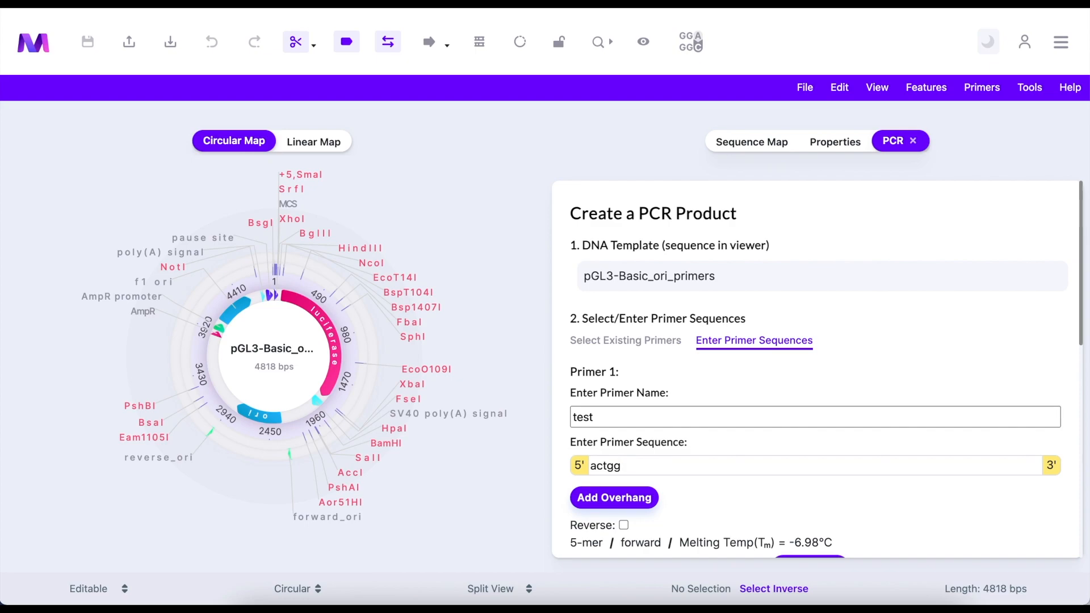
Give the test primer the 5' overhang actg and add it as Primer 1.
click(633, 504)
scroll(652, 471, down, 2)
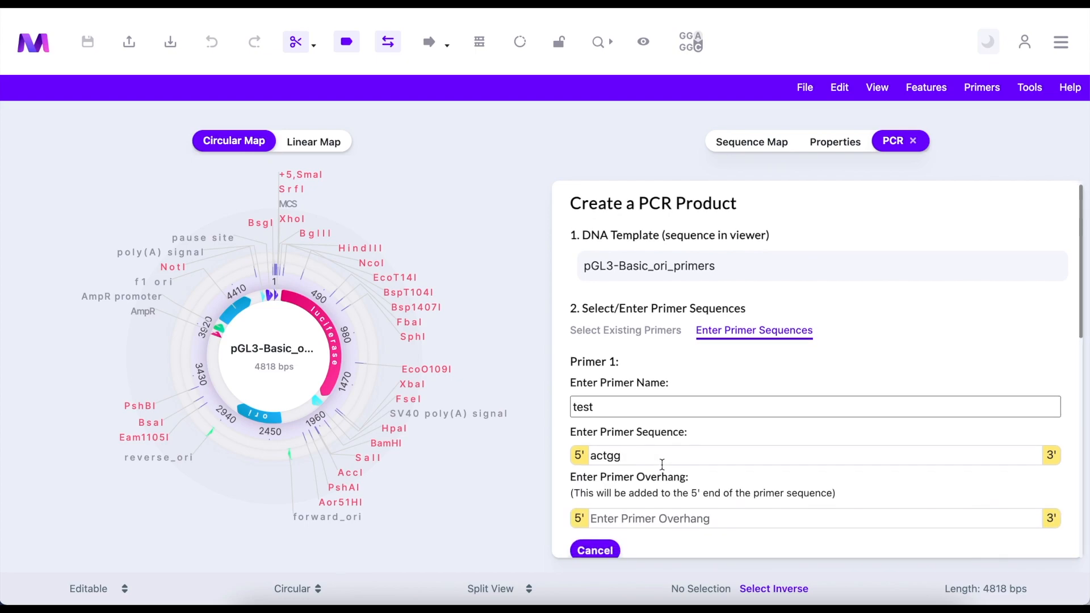
click(653, 459)
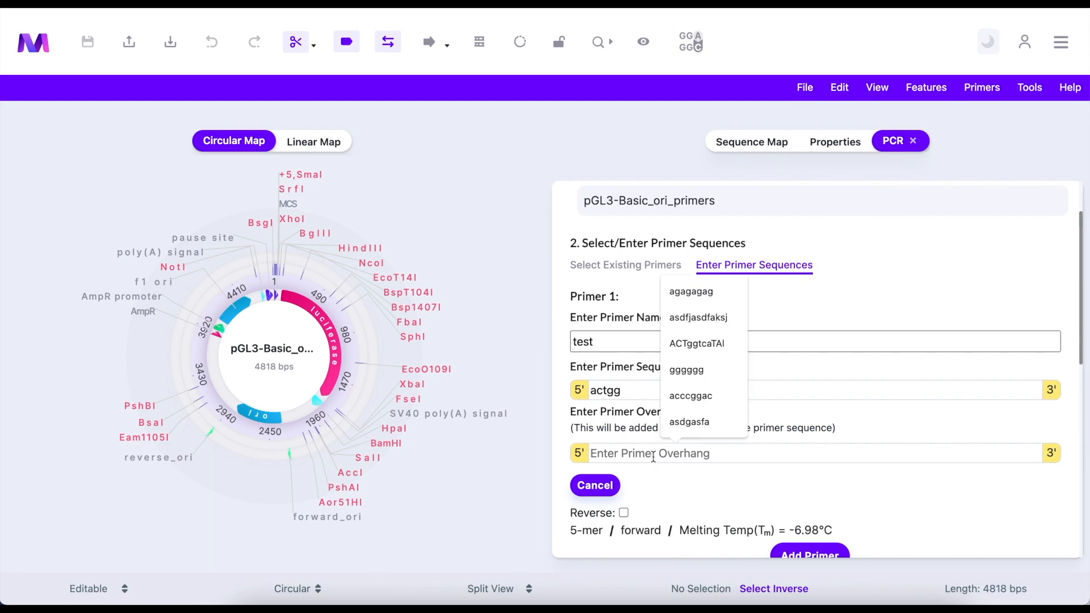
text(actg)
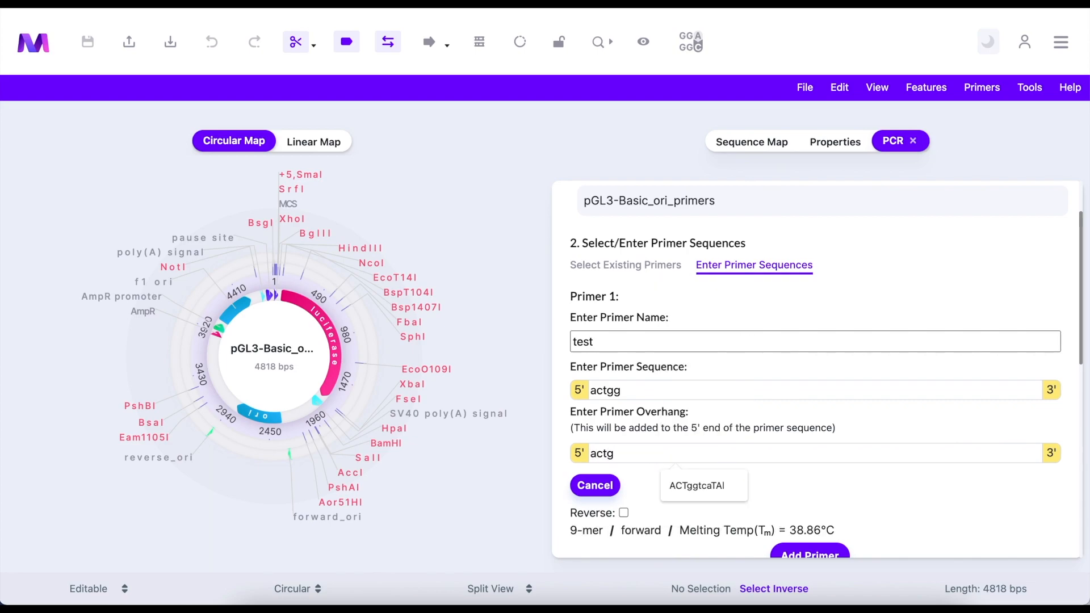
click(774, 476)
scroll(774, 477, down, 1)
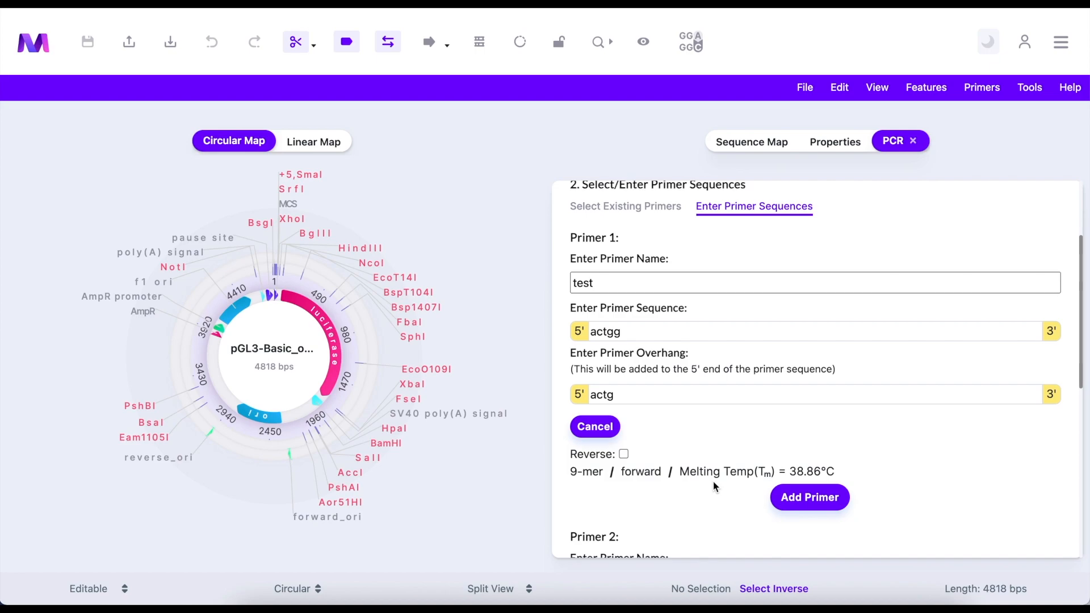
click(804, 500)
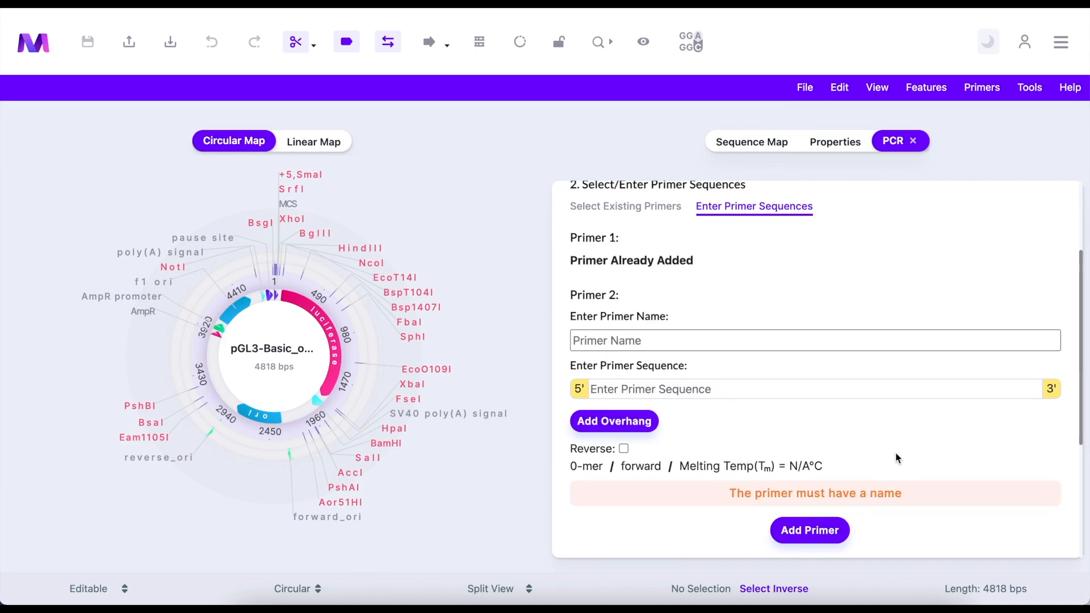
Remove the test primer from the confirmed primers.
scroll(955, 437, down, 3)
scroll(958, 442, down, 1)
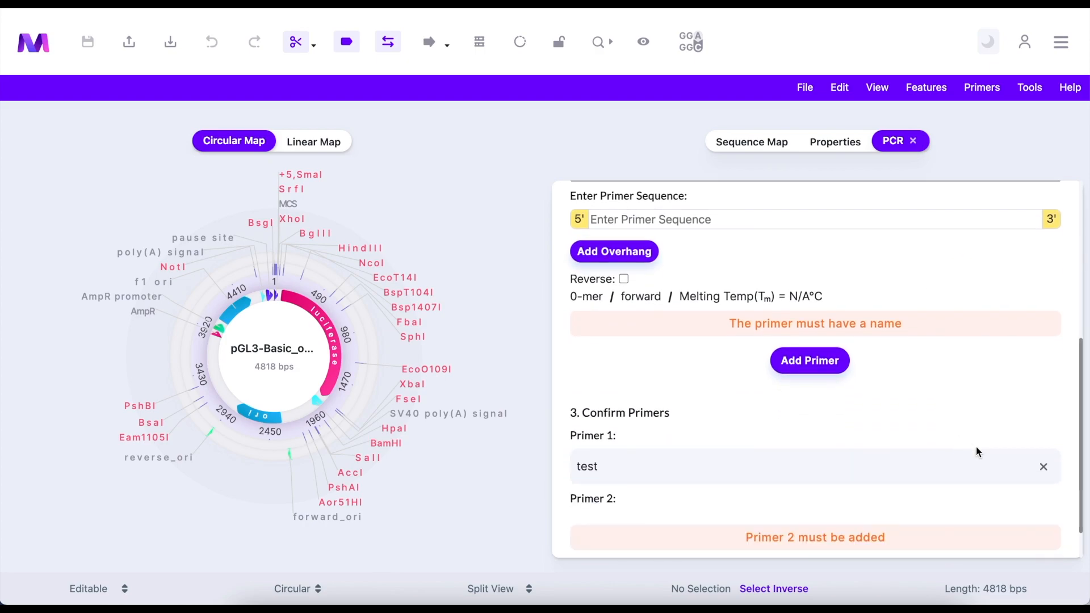
click(1043, 467)
scroll(977, 446, up, 7)
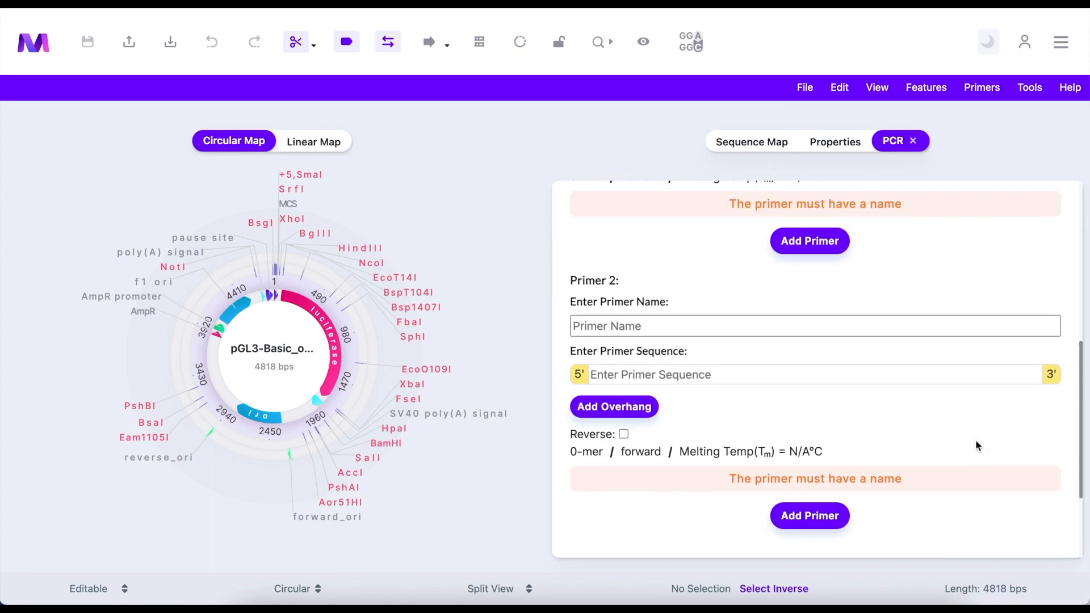
scroll(975, 446, up, 1)
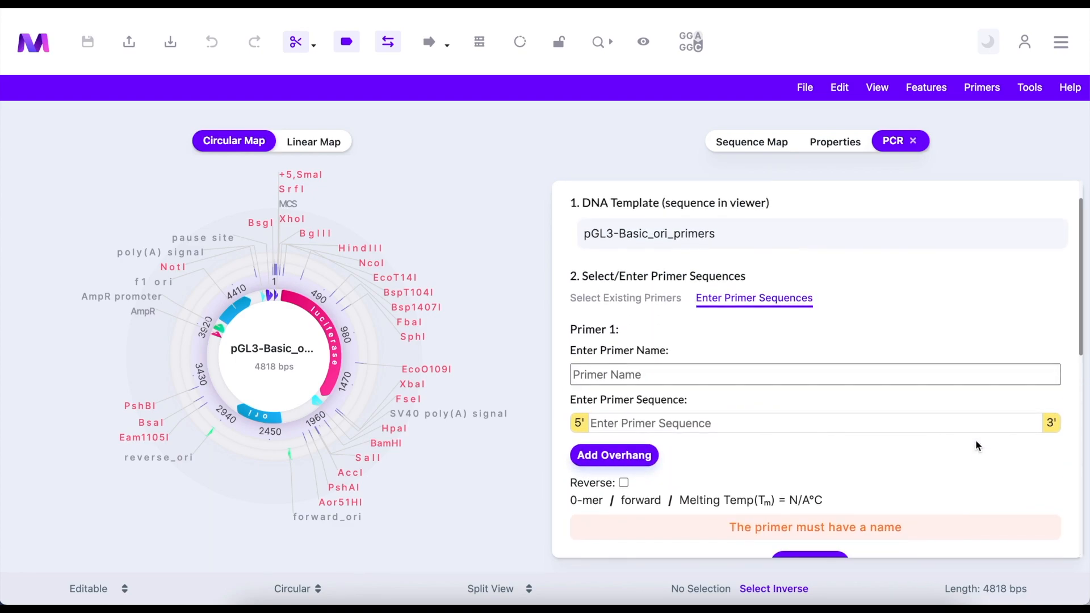
Choose the existing primer forward_ori as Primer 1 and add it to the PCR.
click(630, 300)
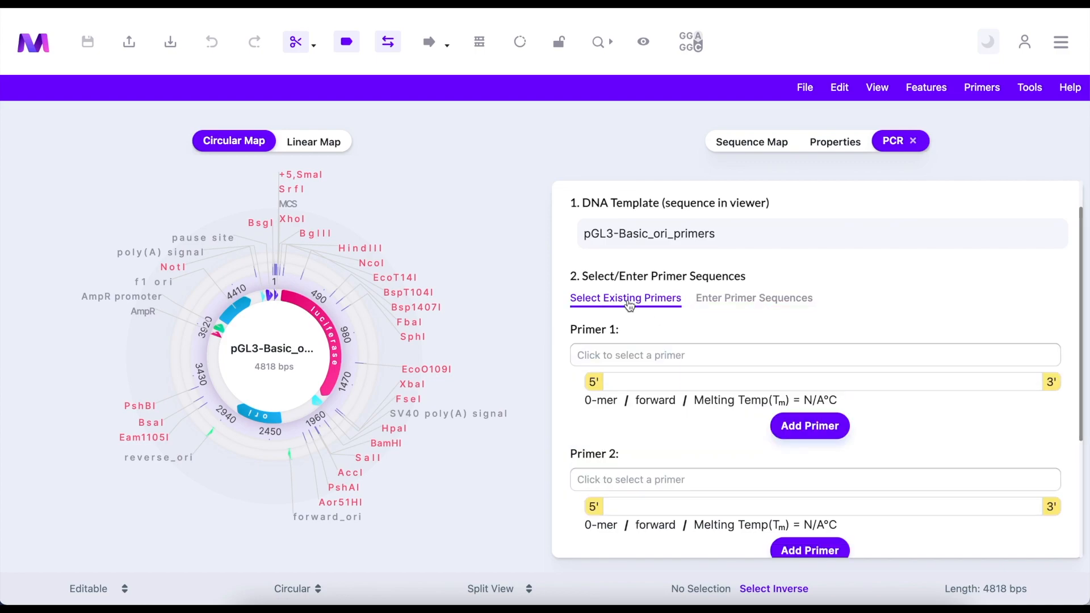
click(668, 355)
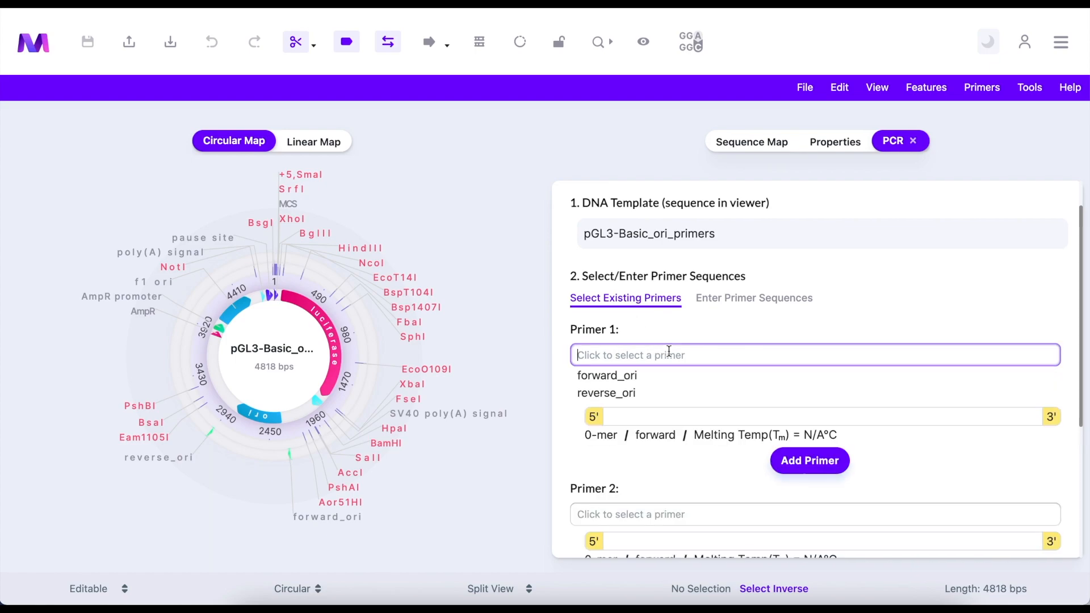
click(650, 376)
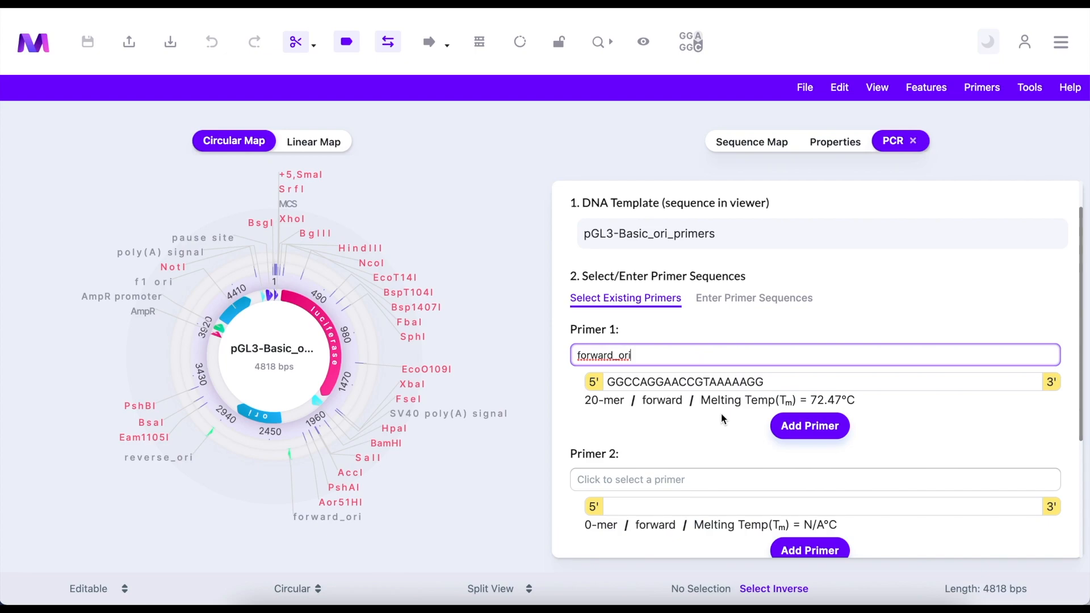
click(793, 423)
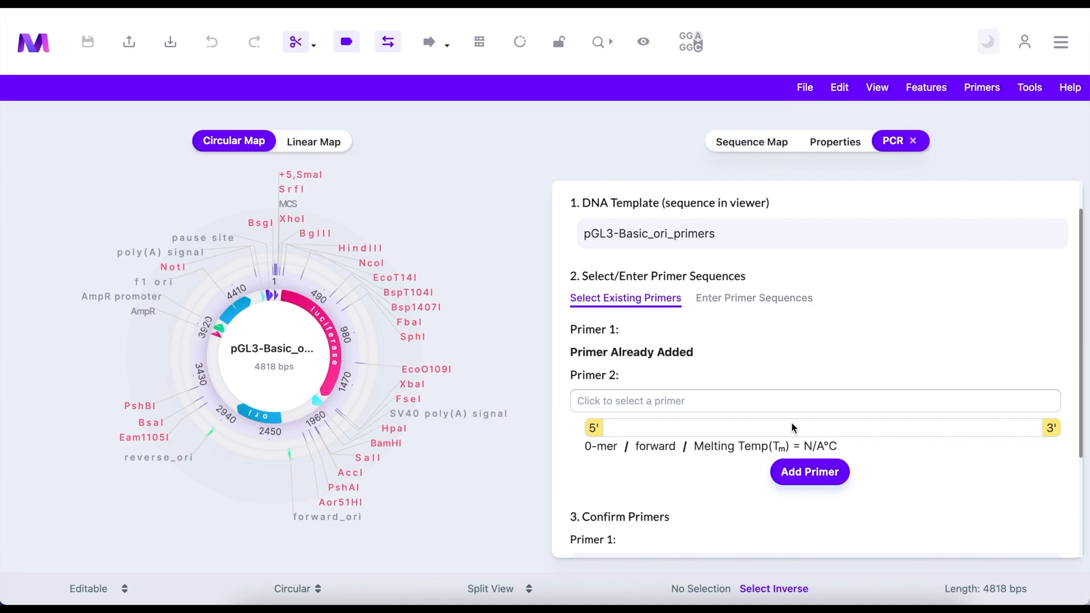
Choose the existing primer reverse_ori as Primer 2 and add it to the PCR.
click(727, 402)
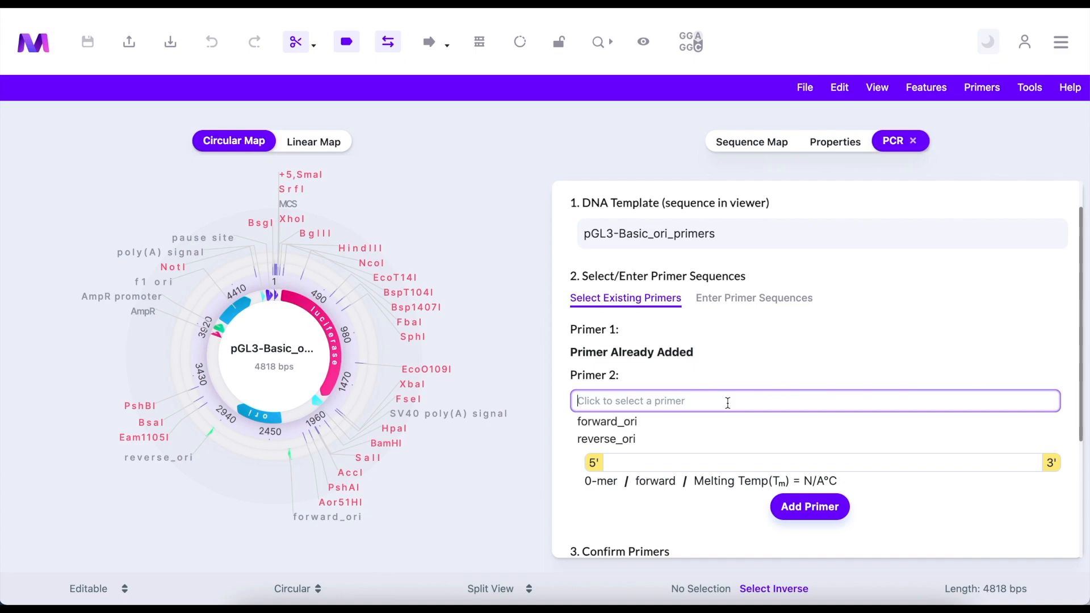
click(645, 440)
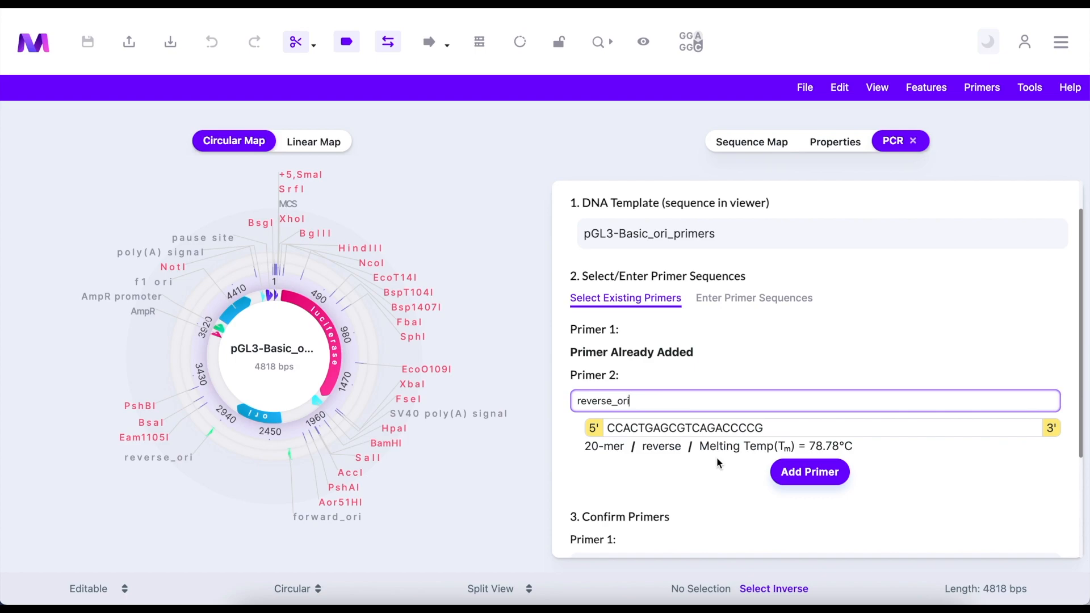
click(782, 472)
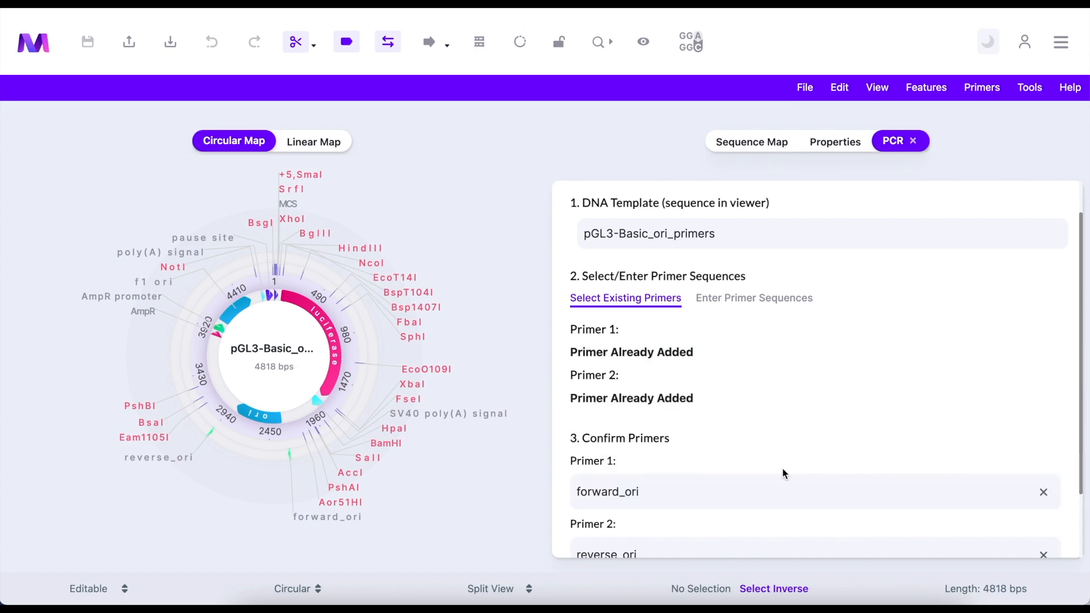
Simulate the PCR with the two confirmed primers and display the product as a linear map.
scroll(934, 425, down, 3)
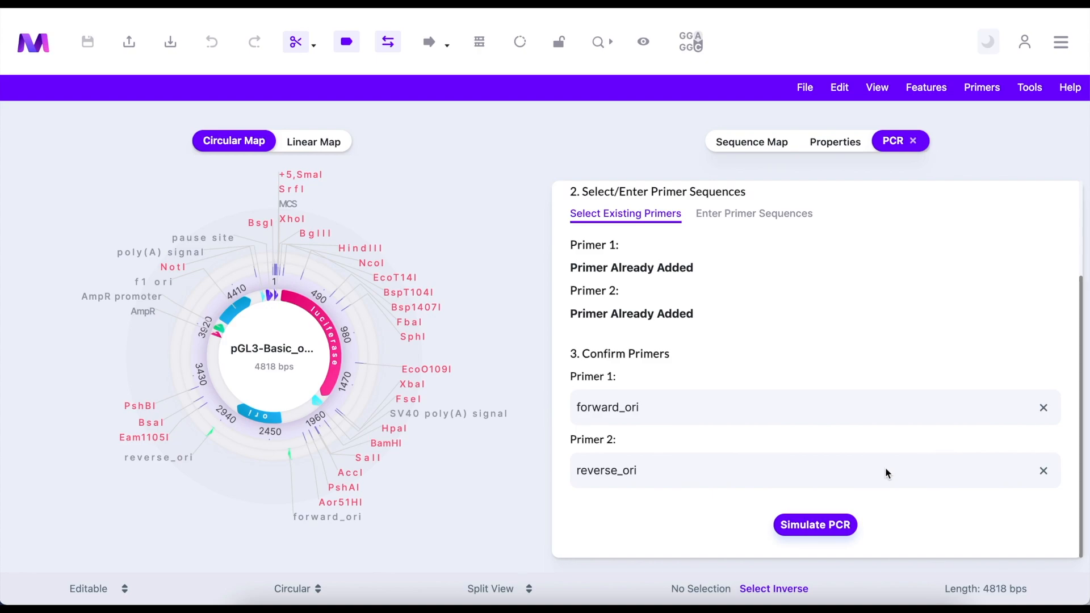
click(822, 525)
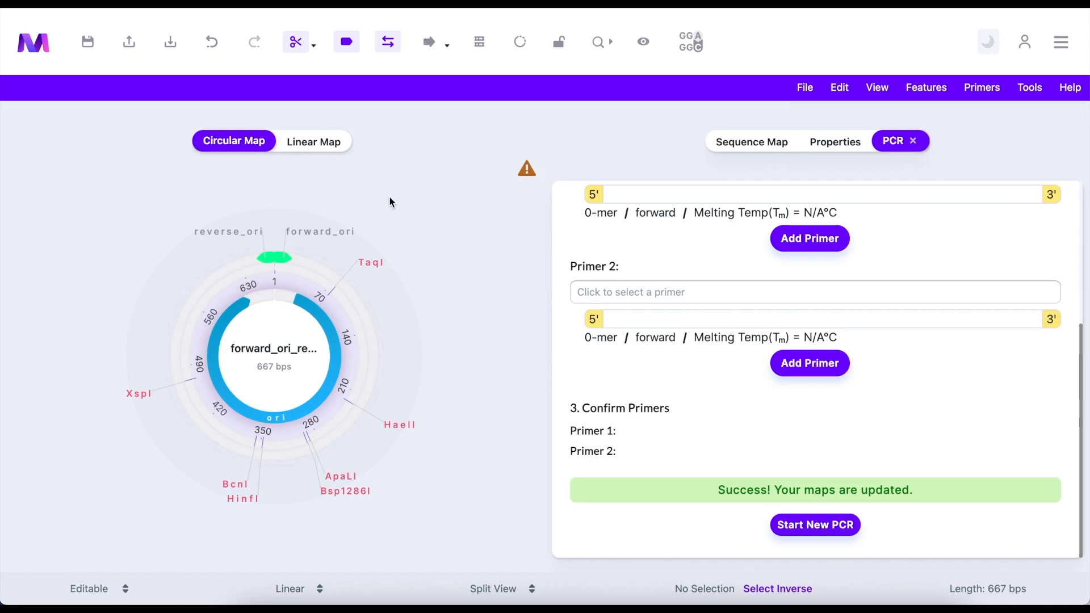
click(312, 147)
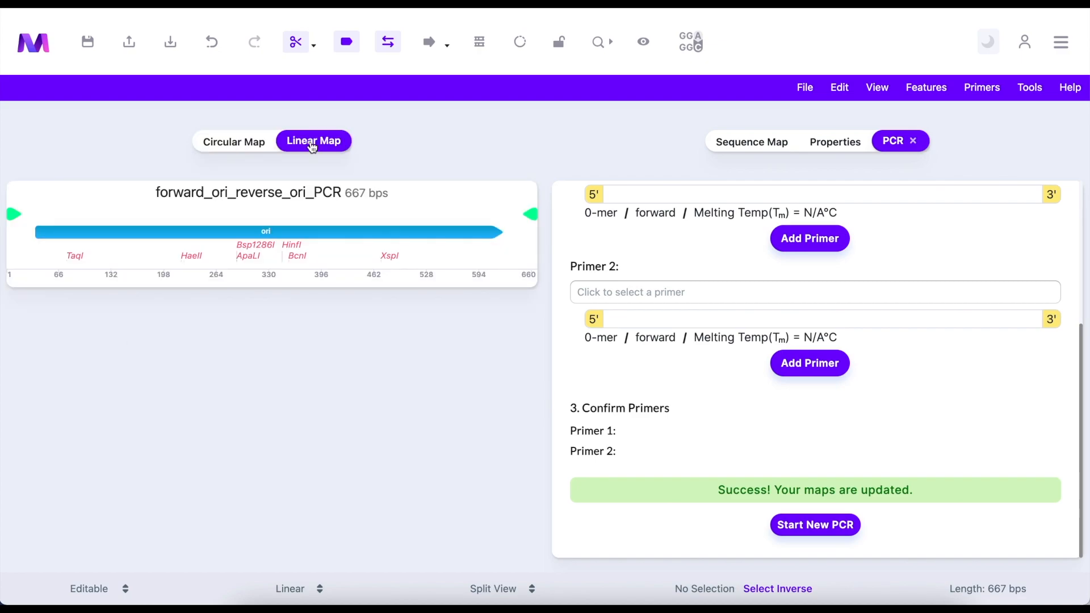